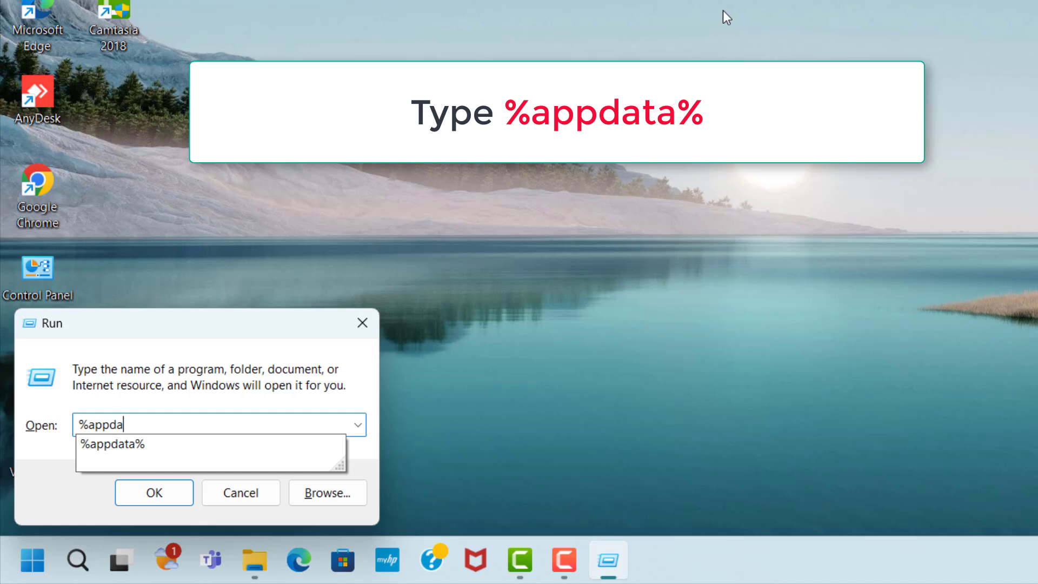
- Run %appdata% and open the Temp folder inside AppData's Local folder
type("%")
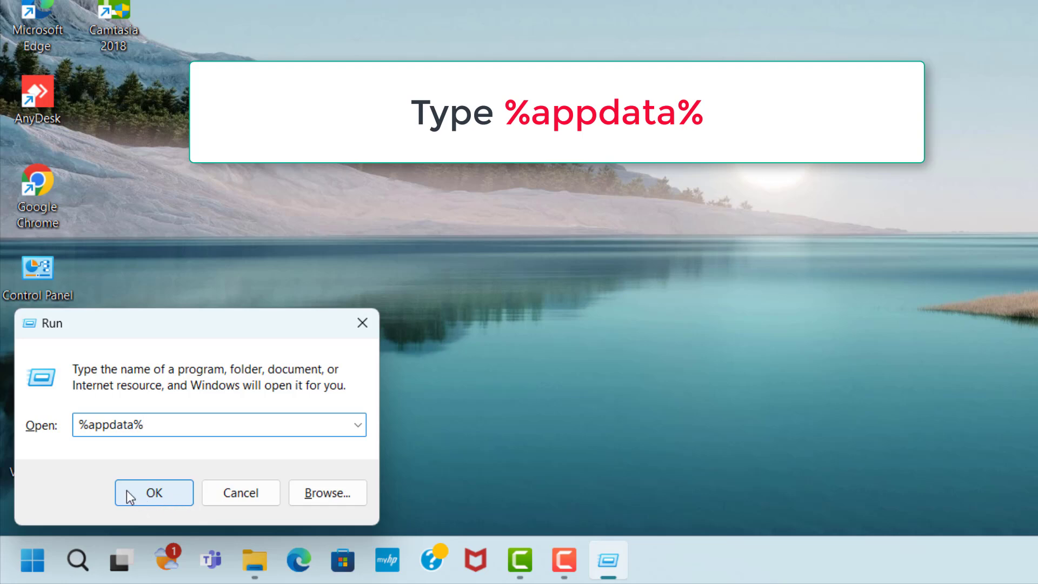
left_click(168, 498)
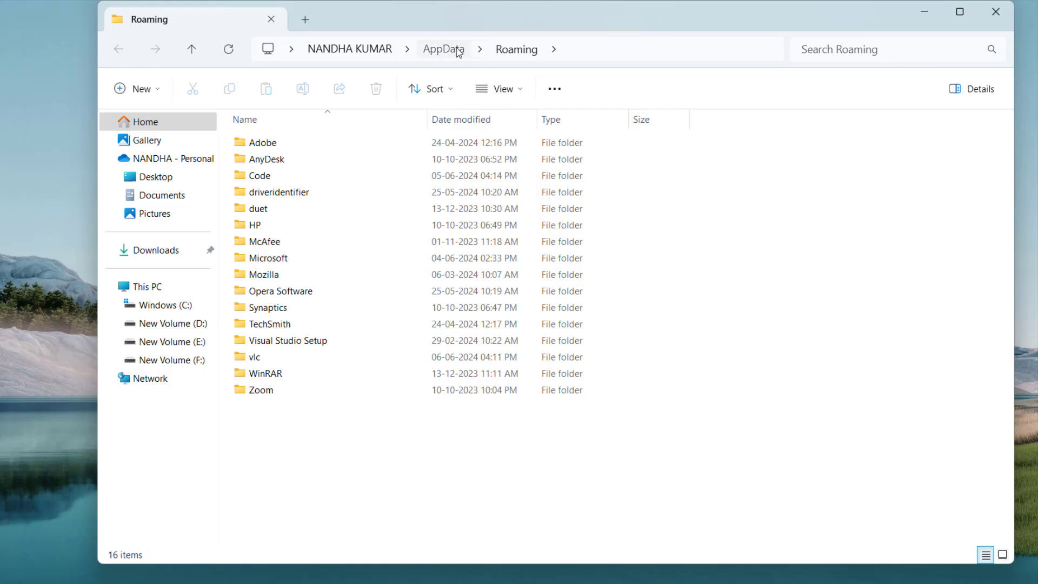
left_click(457, 51)
left_click(292, 144)
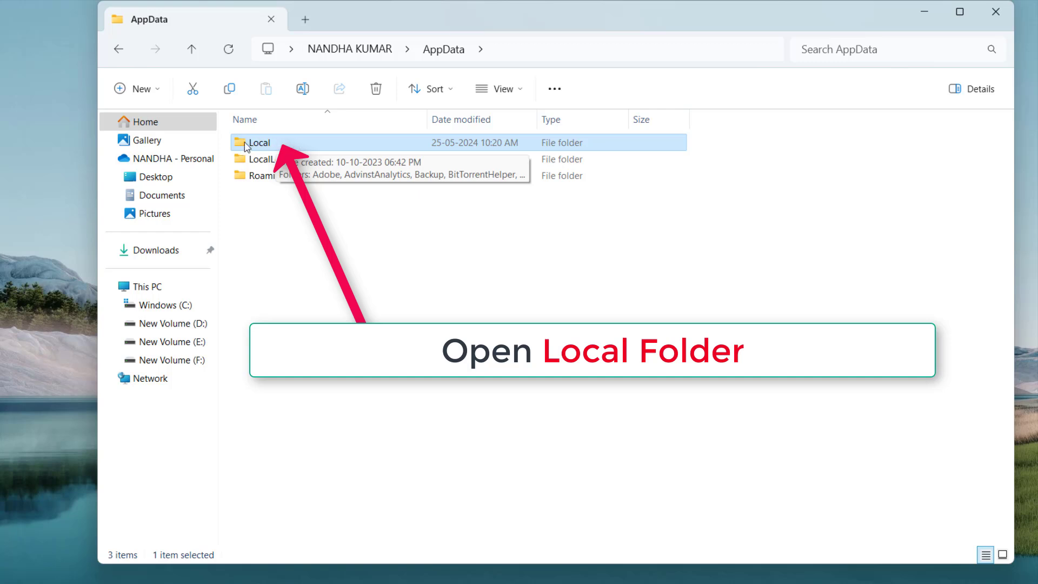
double_click(292, 144)
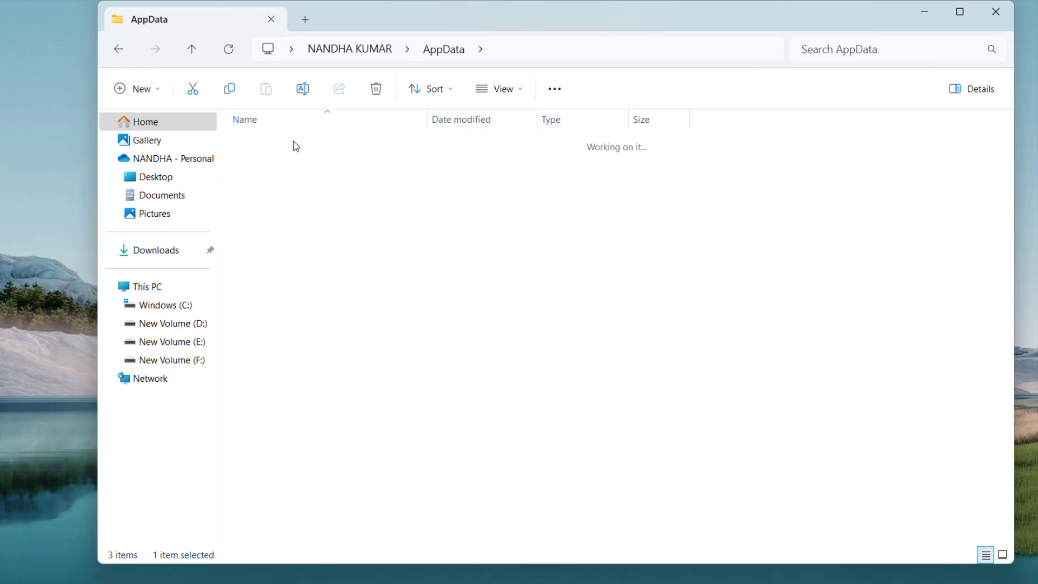
scroll(297, 180, "down", 2)
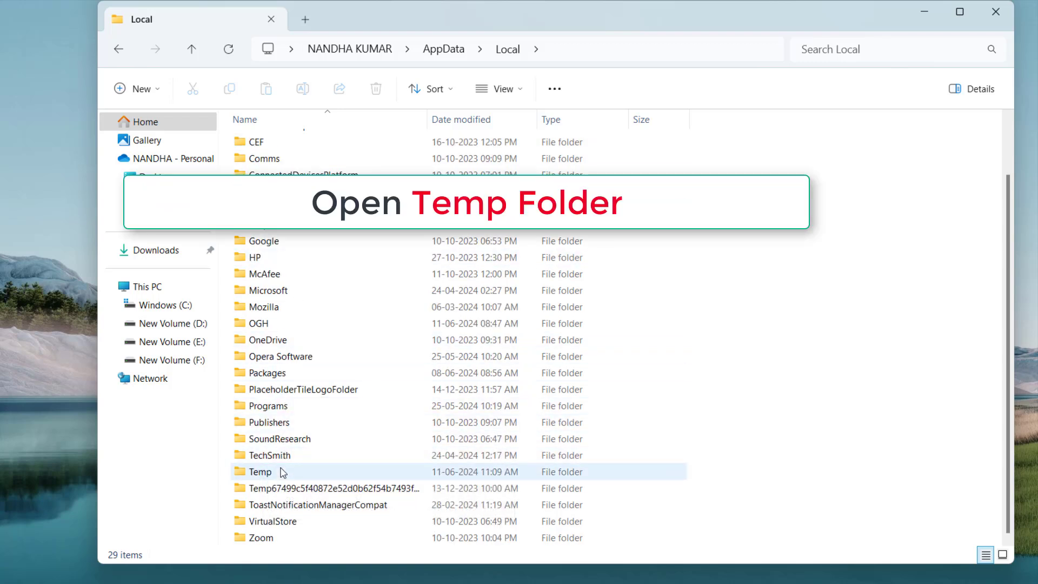
left_click(282, 474)
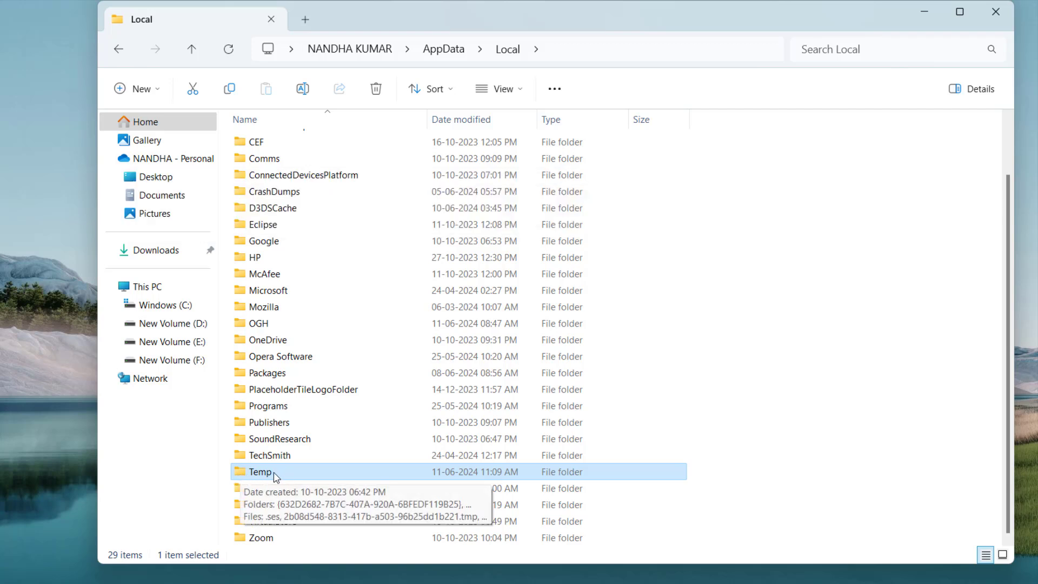
double_click(295, 475)
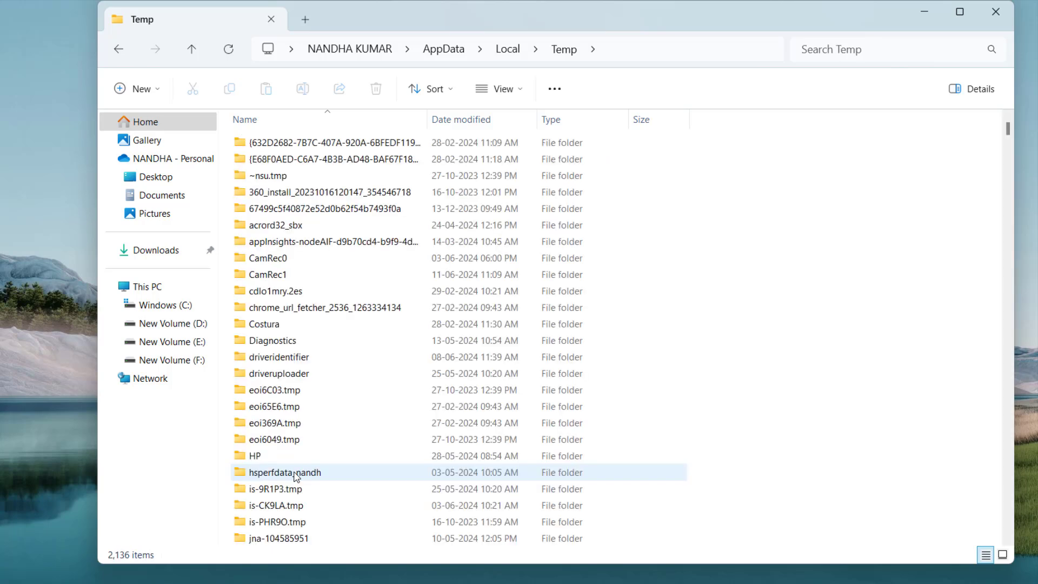
- Delete all files and folders in the Temp folder under AppData > Local
left_click(379, 144)
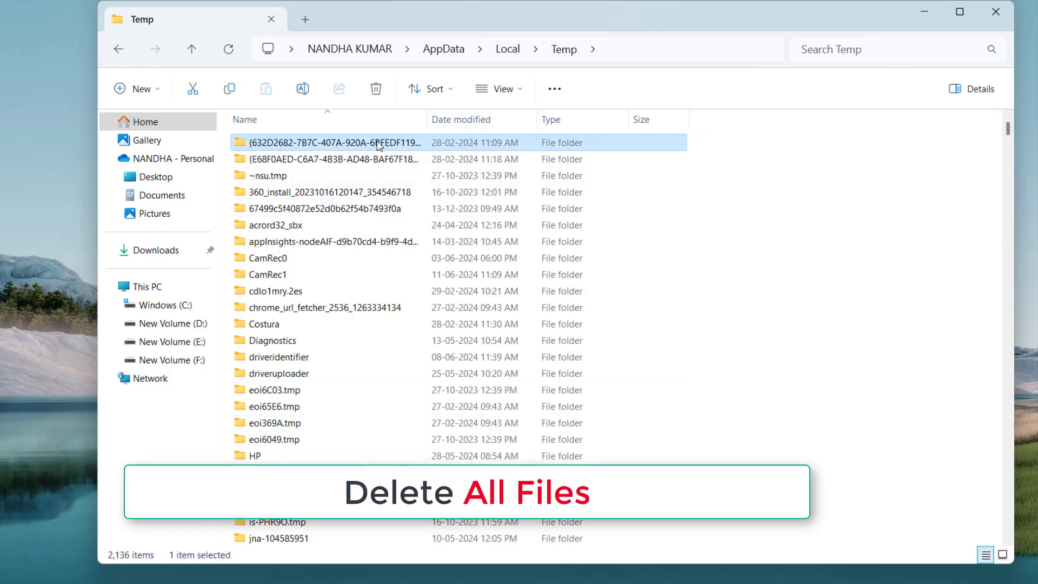
key("ctrl+a")
right_click(378, 144)
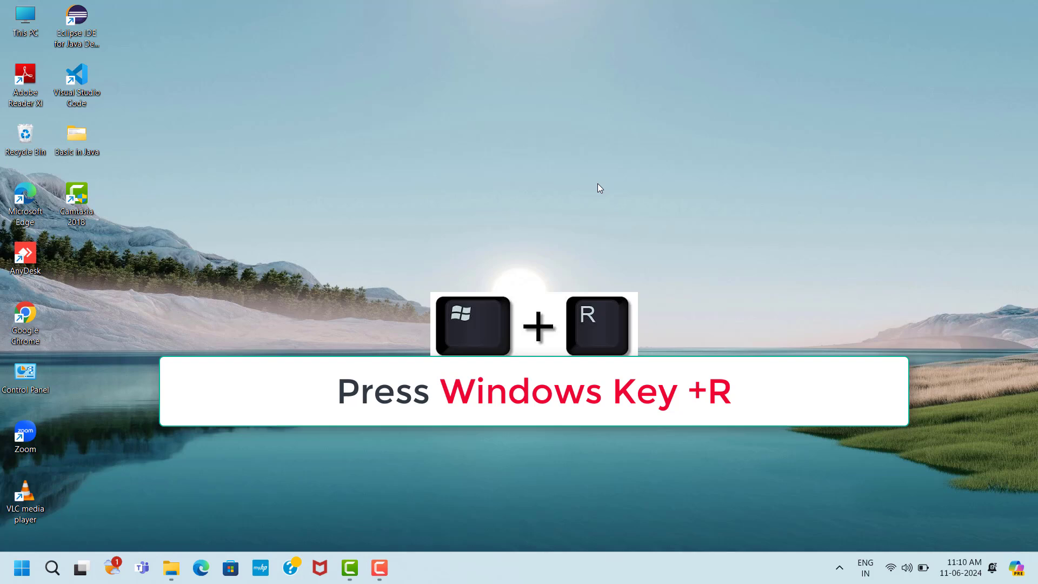
- Open the Windows Temp folder using the Run command temp
key("super+r")
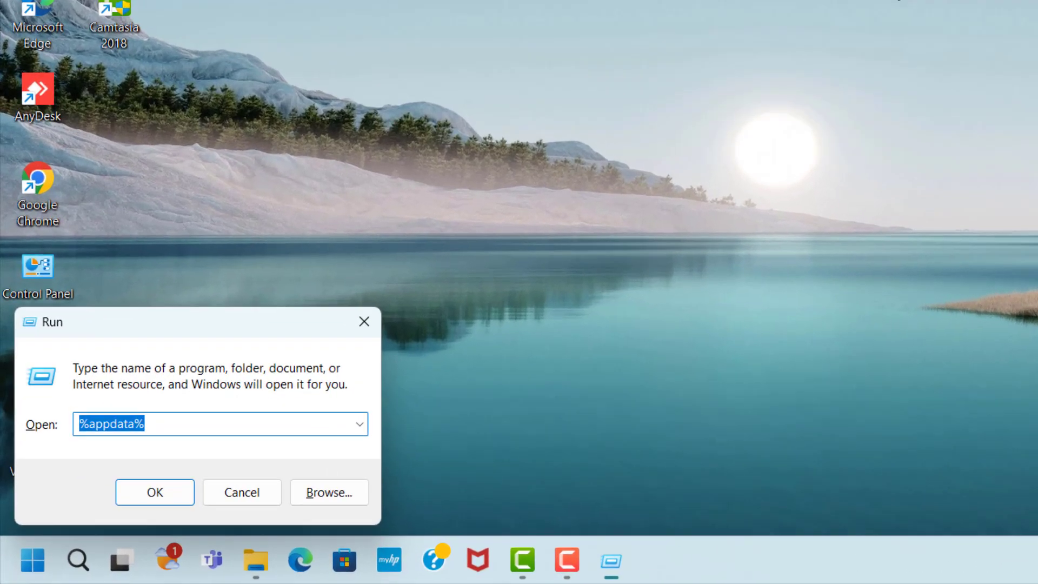
type("temp")
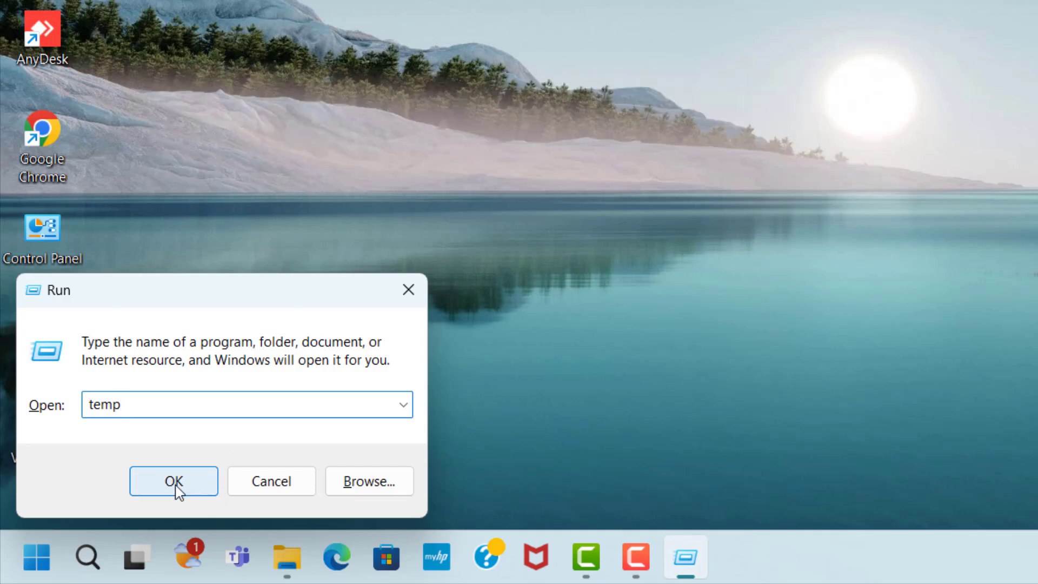
left_click(196, 485)
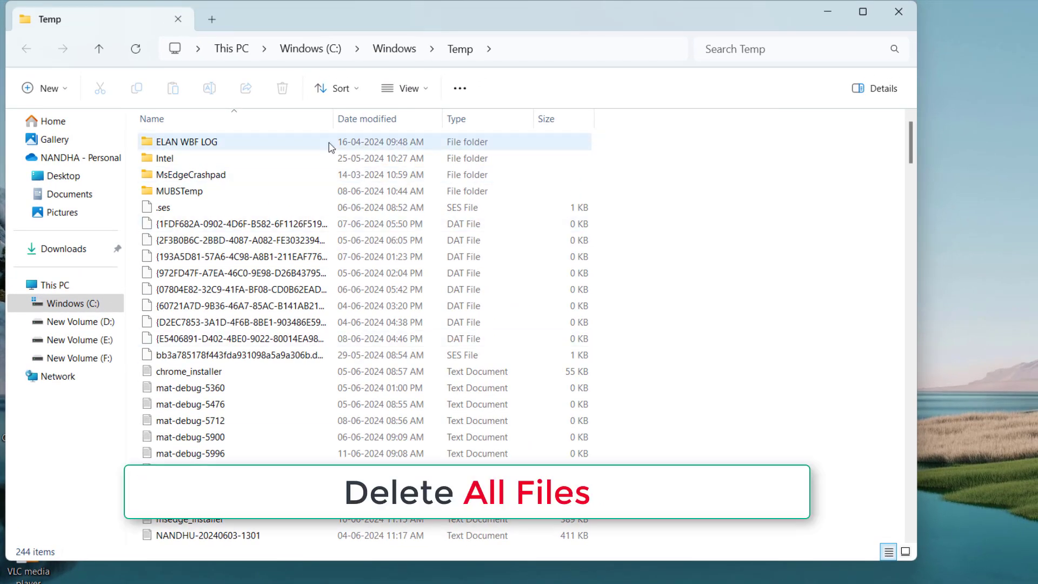
- Delete all files and folders in the Windows Temp folder on the C: drive
left_click(328, 143)
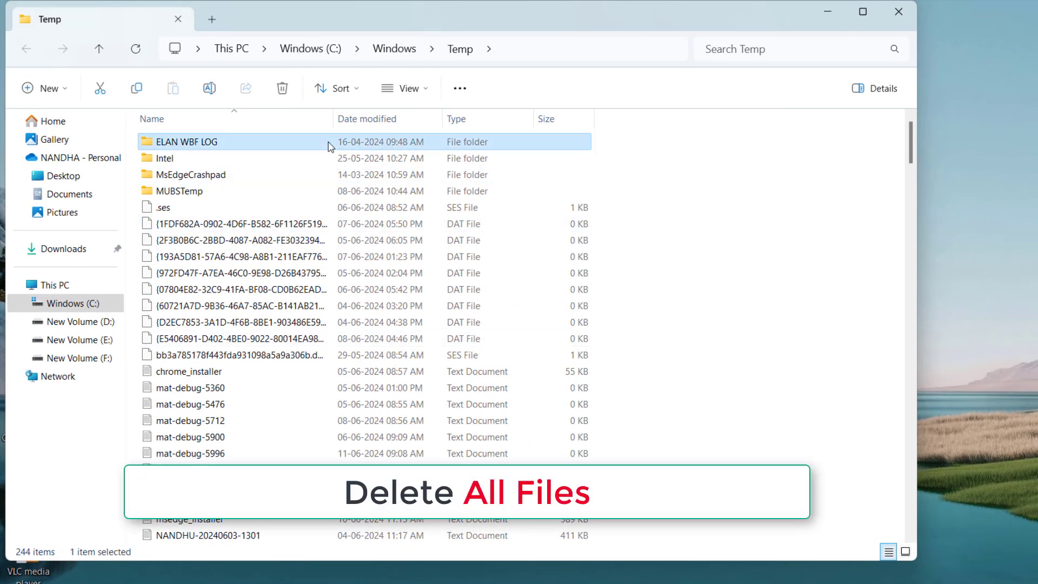
key("ctrl+a")
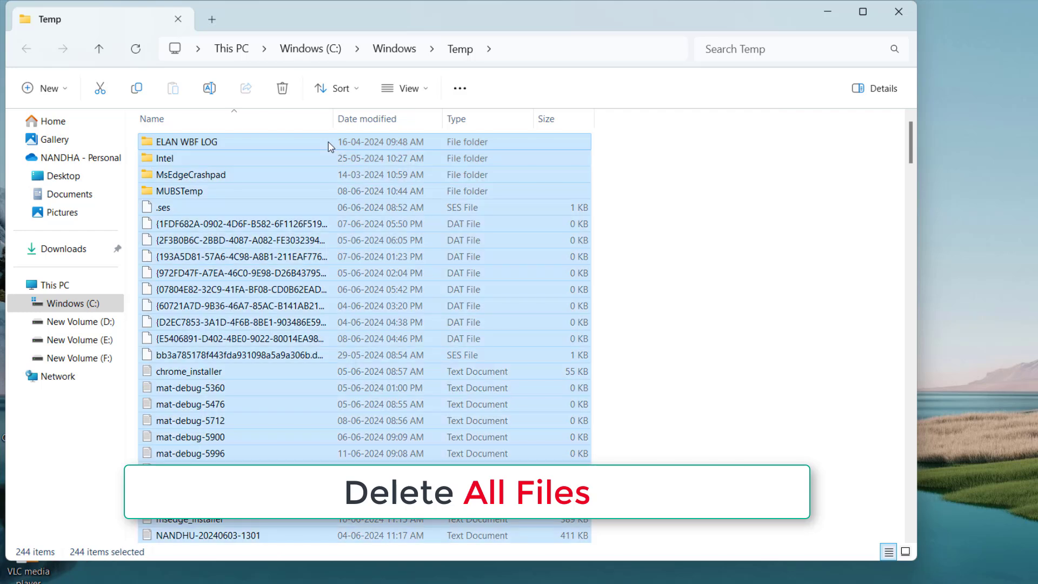
right_click(329, 142)
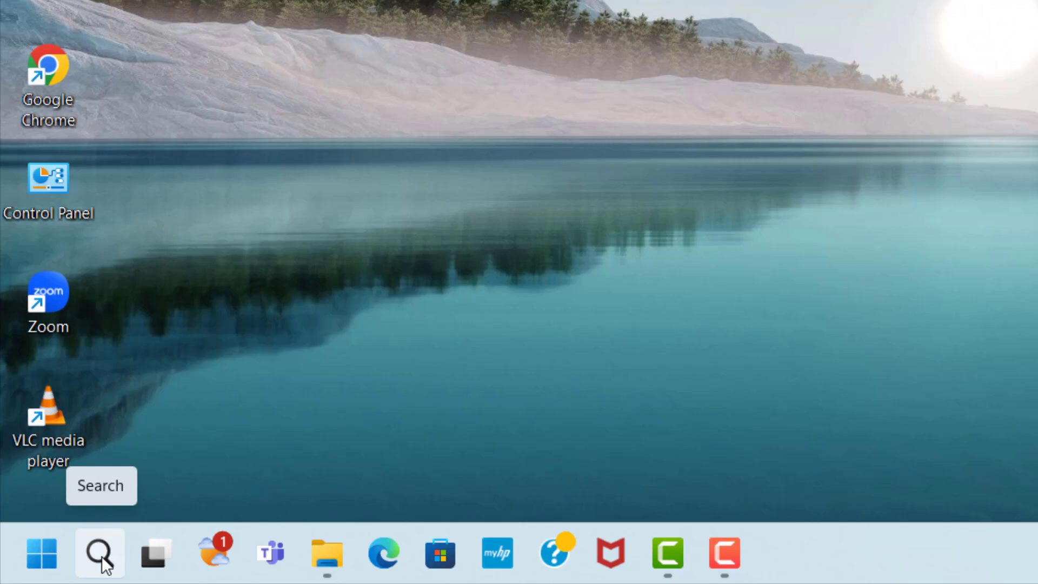
- Search Windows for Check for updates, start an update check in Windows Update, and close Settings
left_click(102, 562)
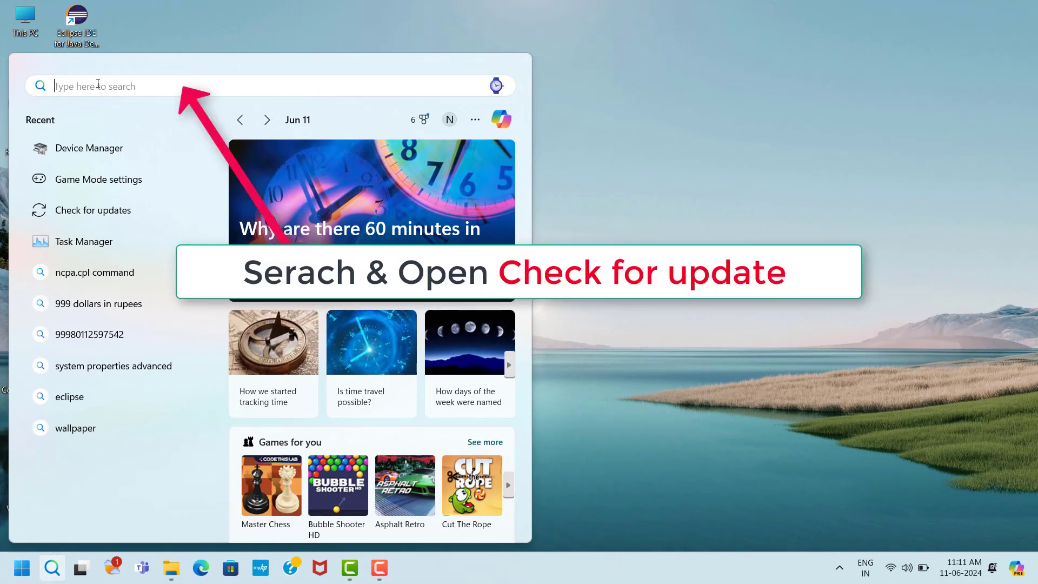
type("chec")
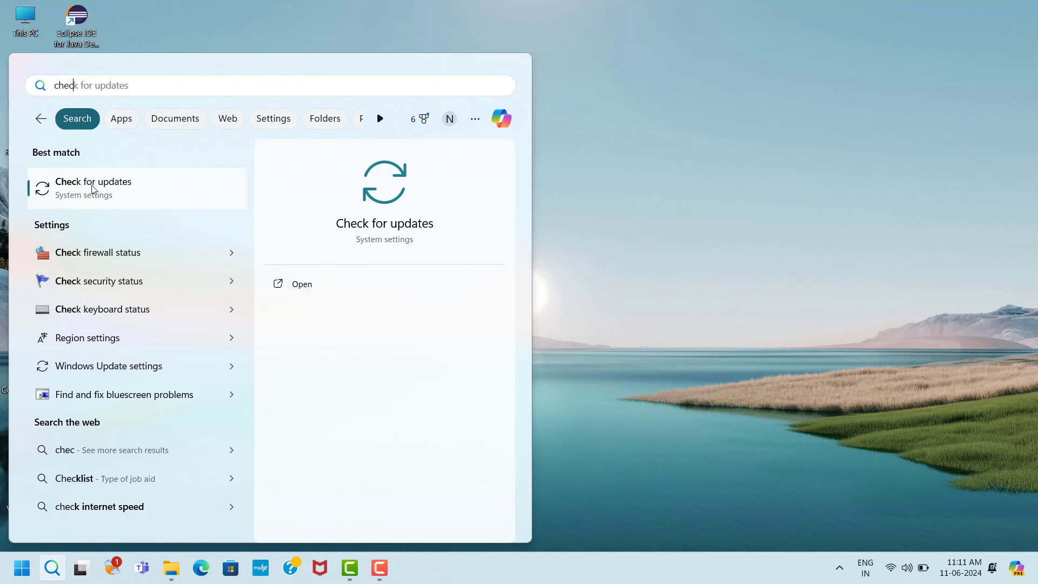
left_click(119, 189)
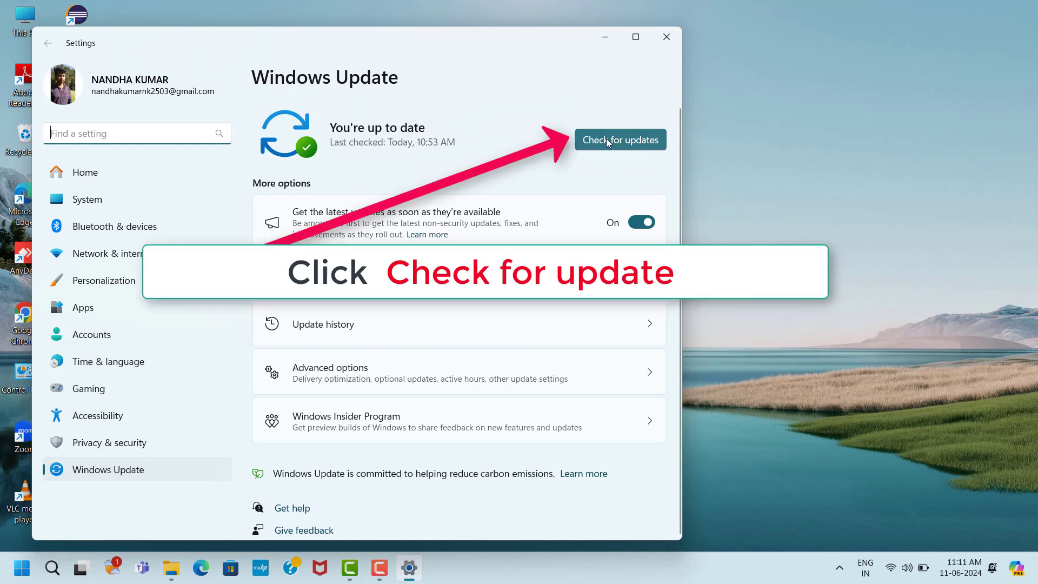
left_click(631, 142)
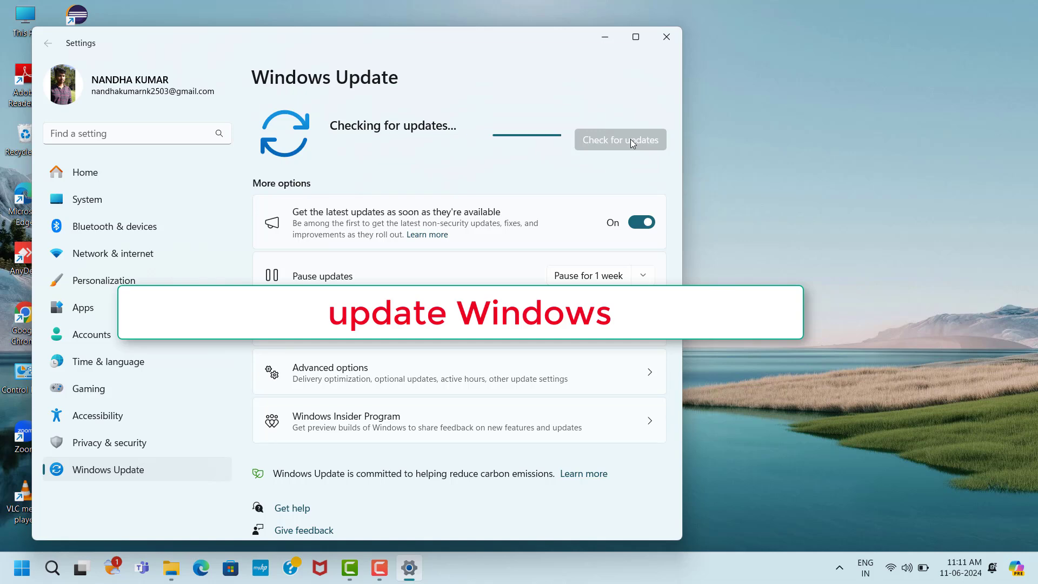
left_click(679, 43)
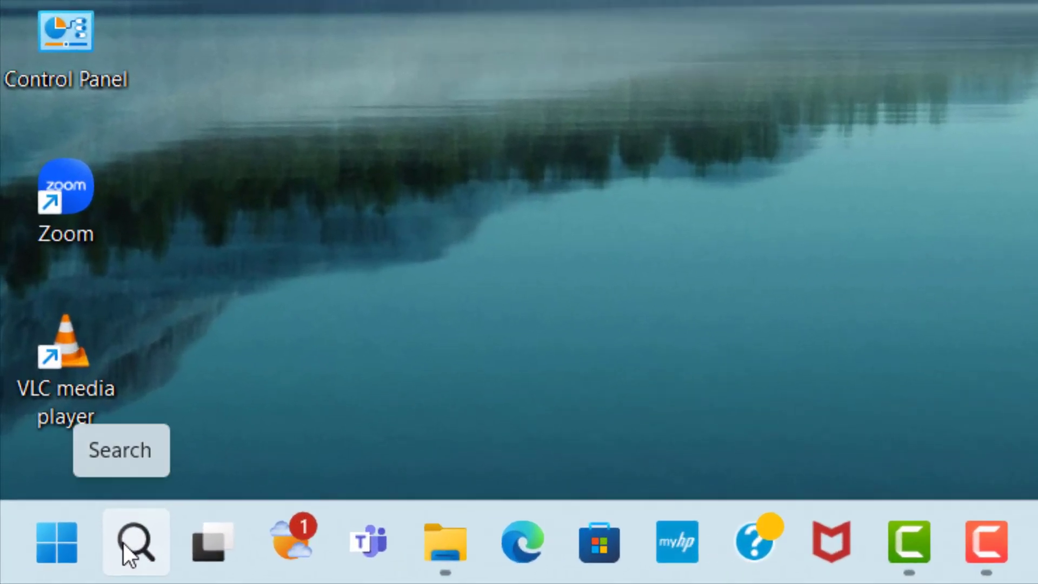
- Search Windows for Game Mode settings and turn Game Mode on
left_click(125, 547)
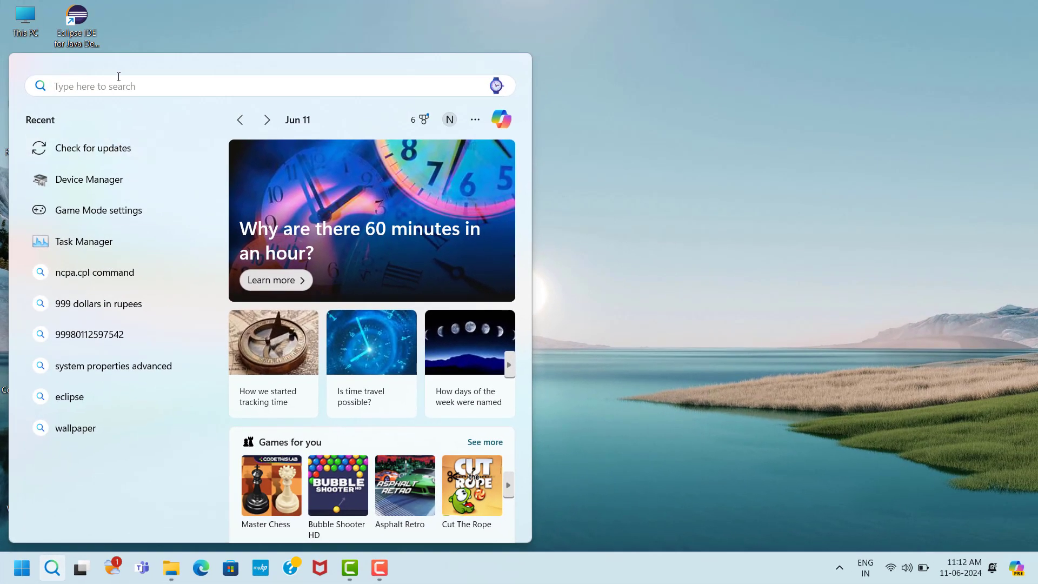
type("ga")
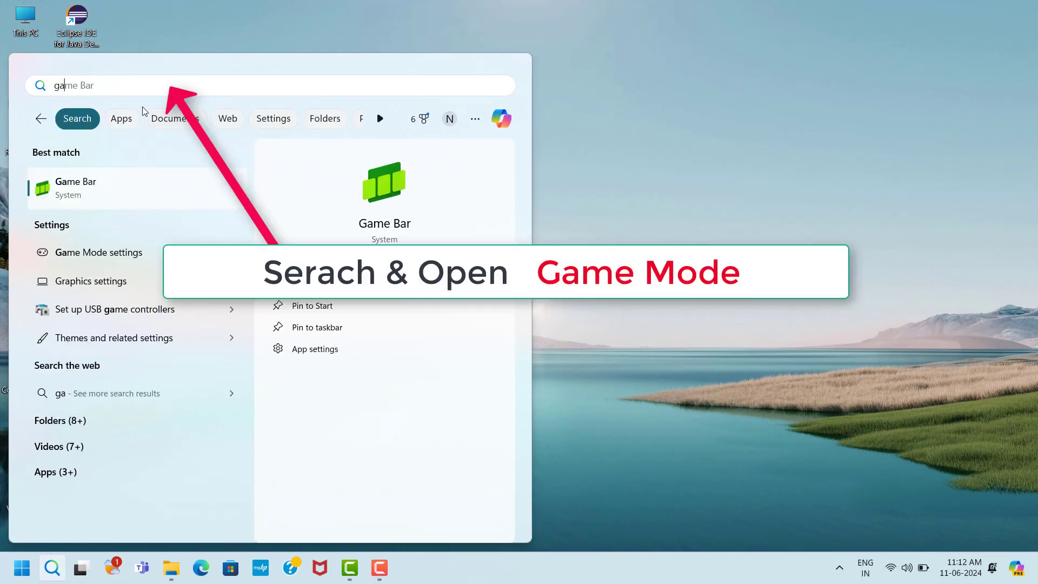
type("me mo")
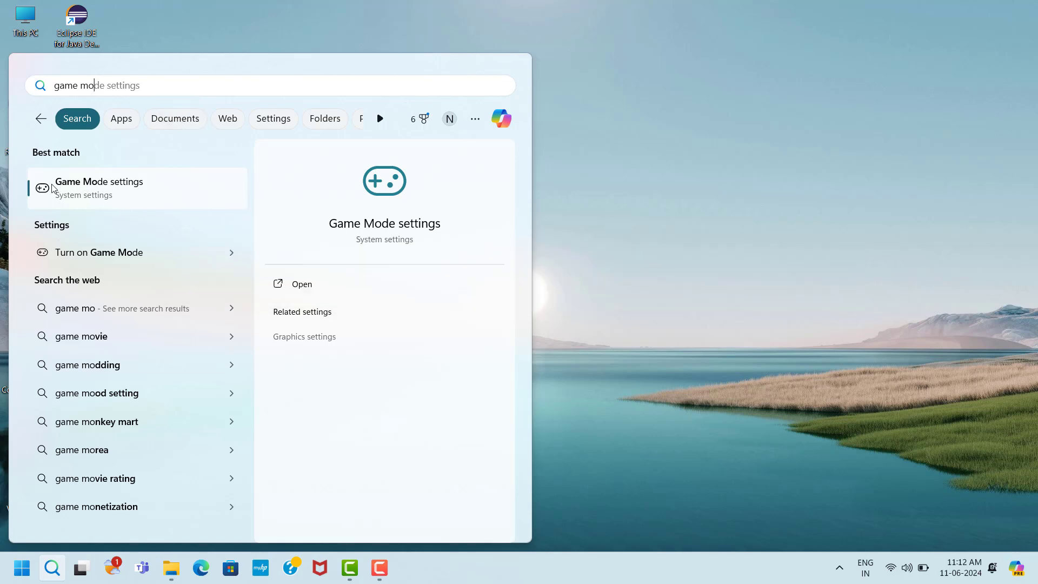
left_click(131, 188)
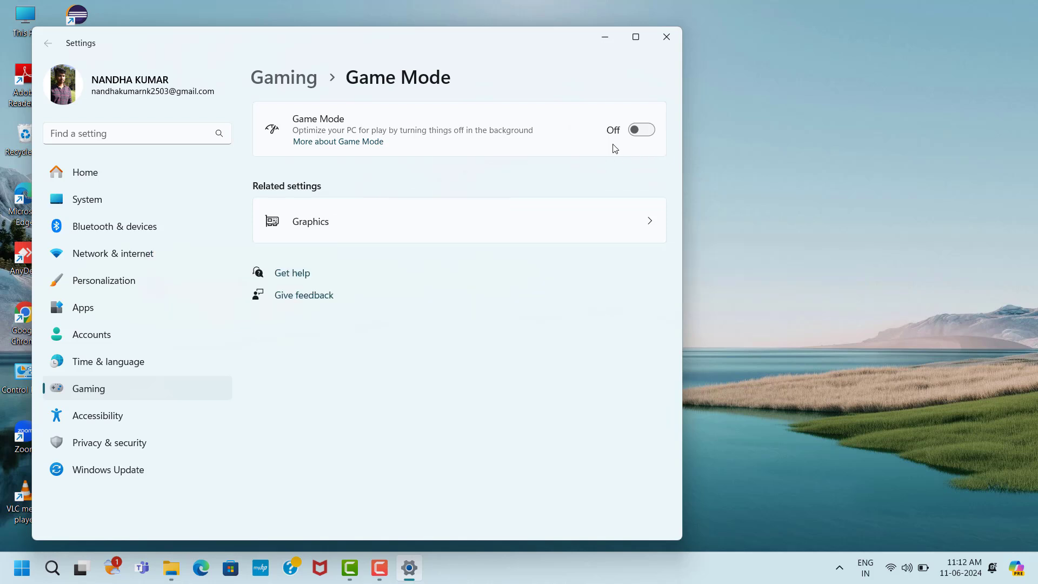
left_click(649, 131)
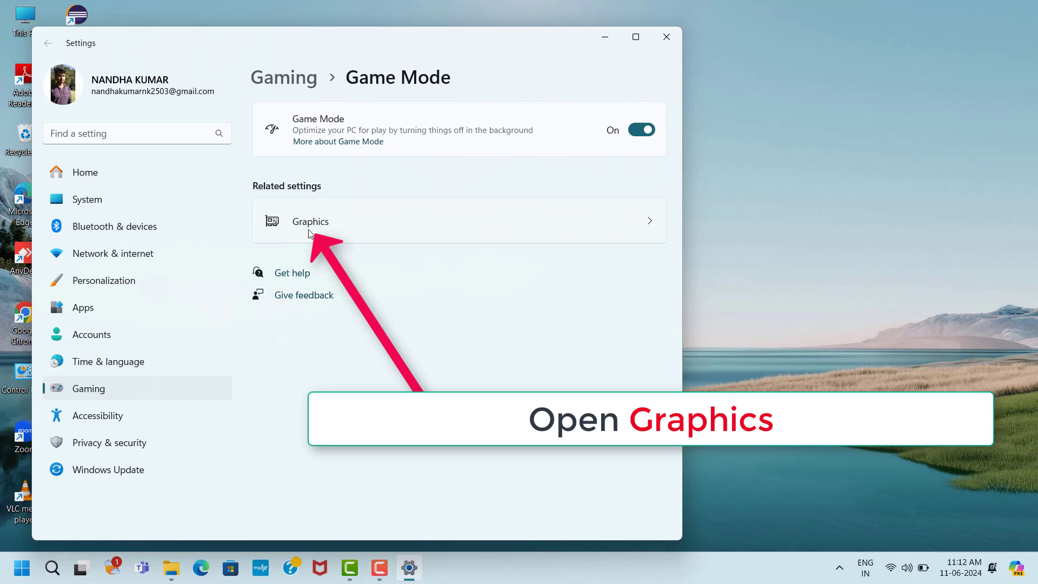
- Turn on Optimizations for windowed games in the default graphics settings
left_click(659, 228)
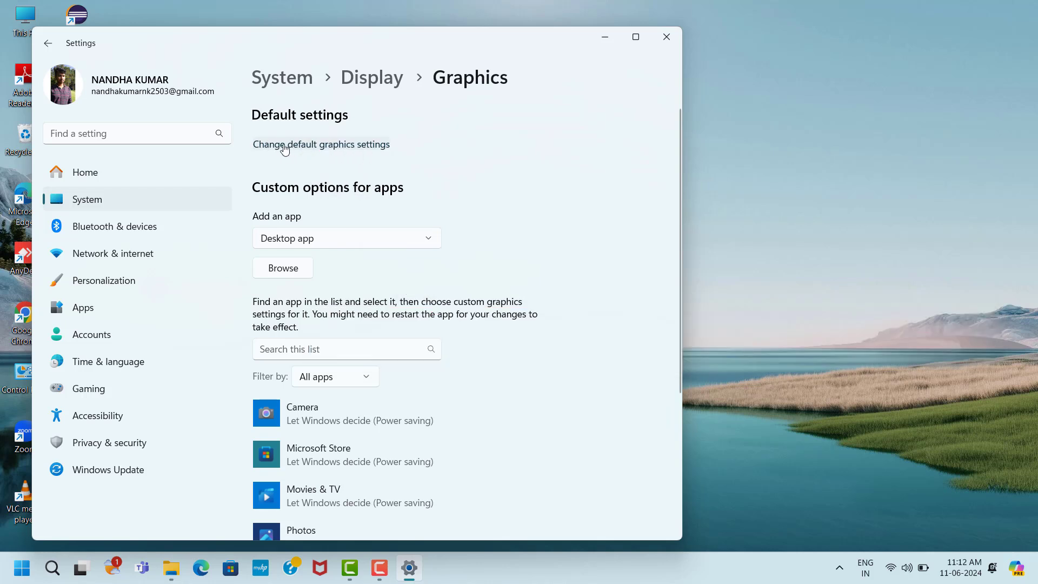
left_click(332, 146)
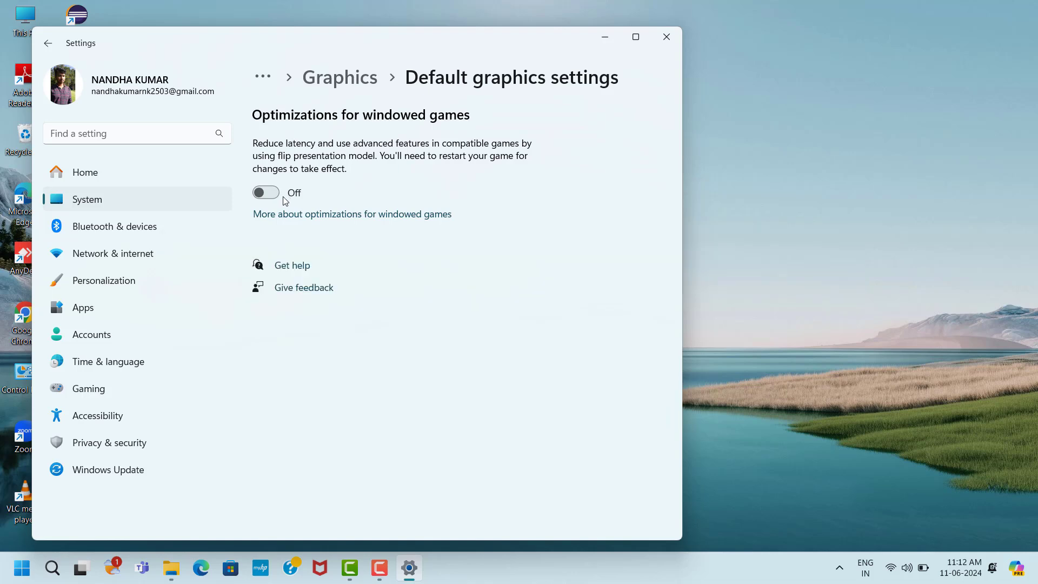
left_click(266, 193)
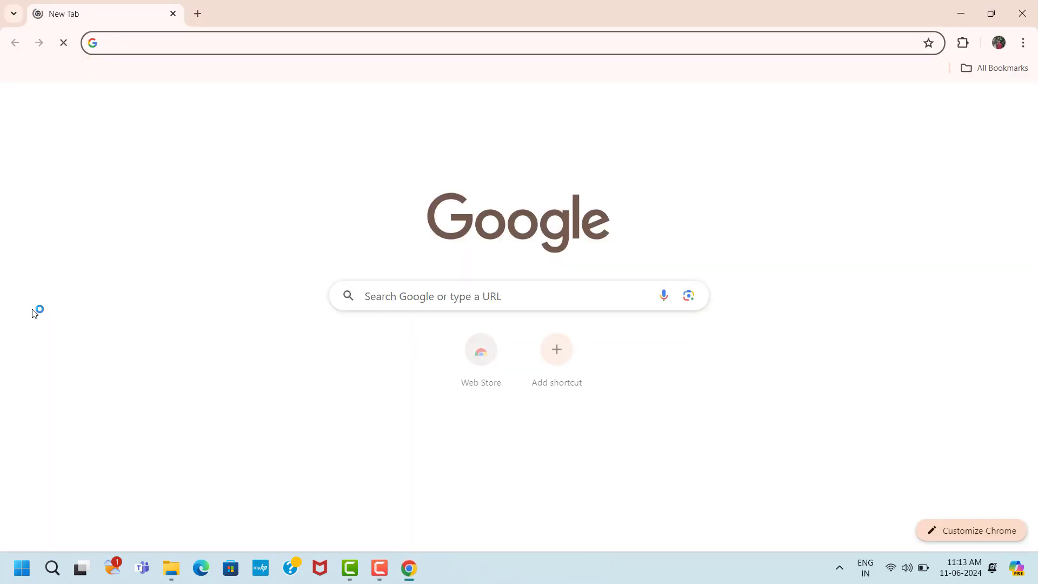
- In Google Chrome, search for directx setup and open Microsoft's DirectX End-User Runtime Web Installer page
left_click(377, 296)
type("di")
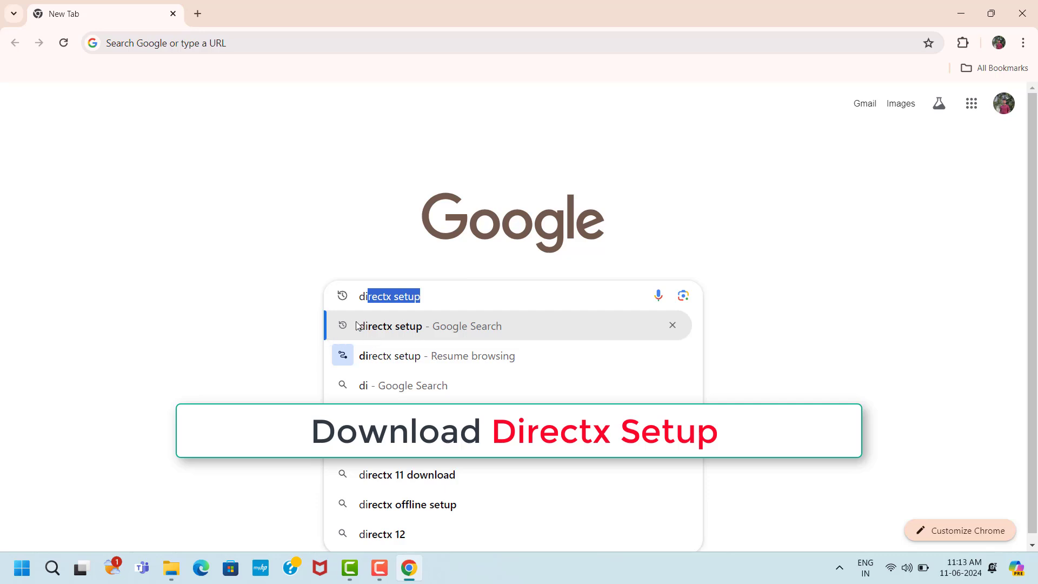
left_click(399, 329)
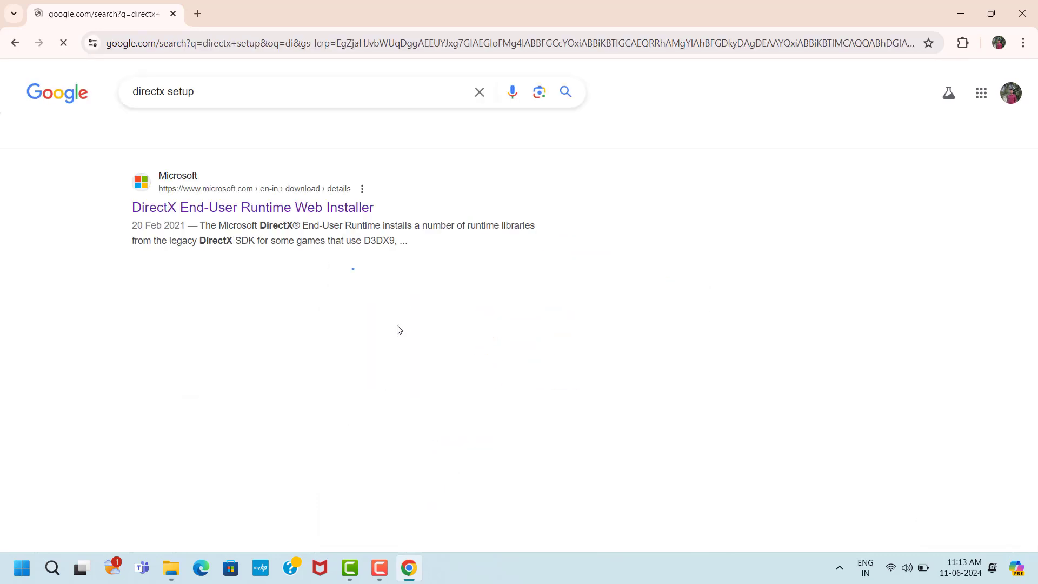
left_click(152, 215)
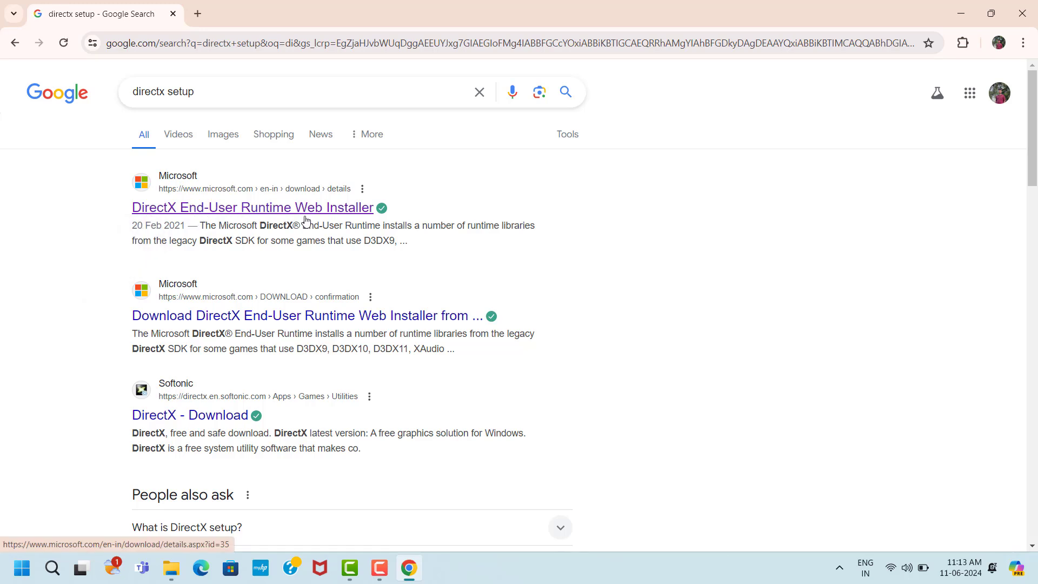
left_click(235, 214)
- Download the English DirectX web installer and launch the downloaded setup file
scroll(481, 253, "down", 5)
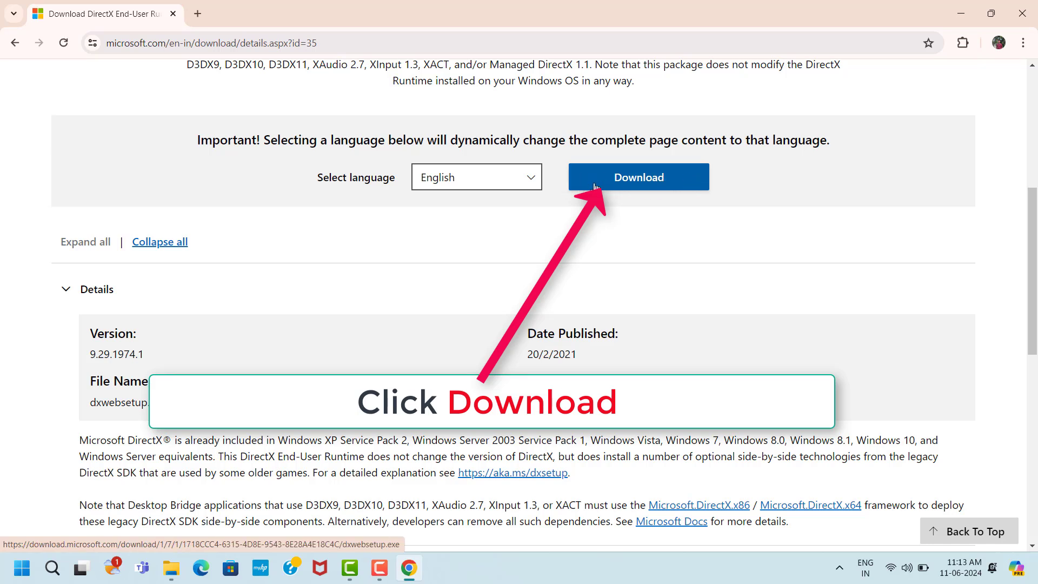
left_click(667, 182)
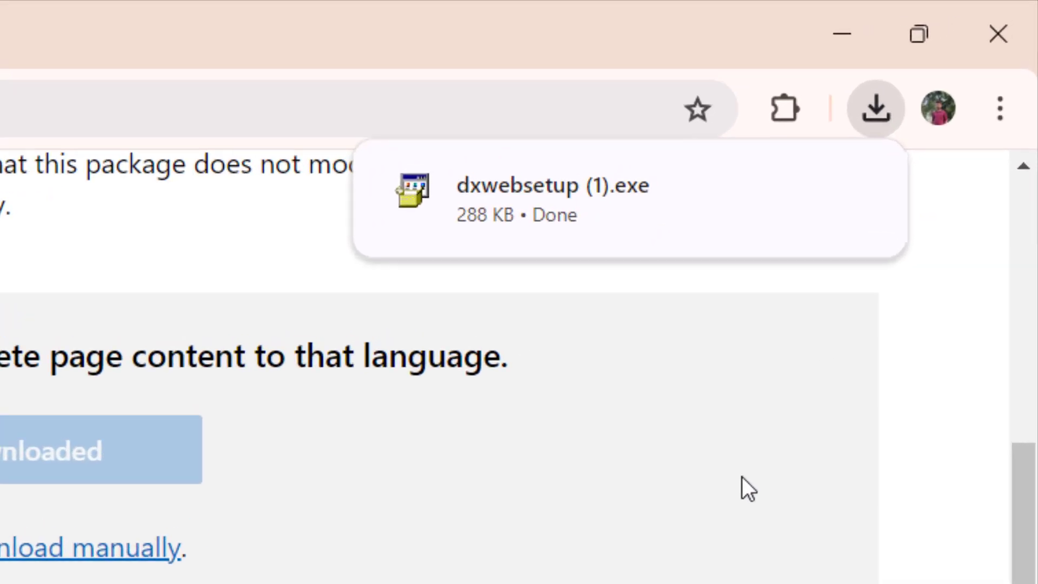
mouse_move(975, 95)
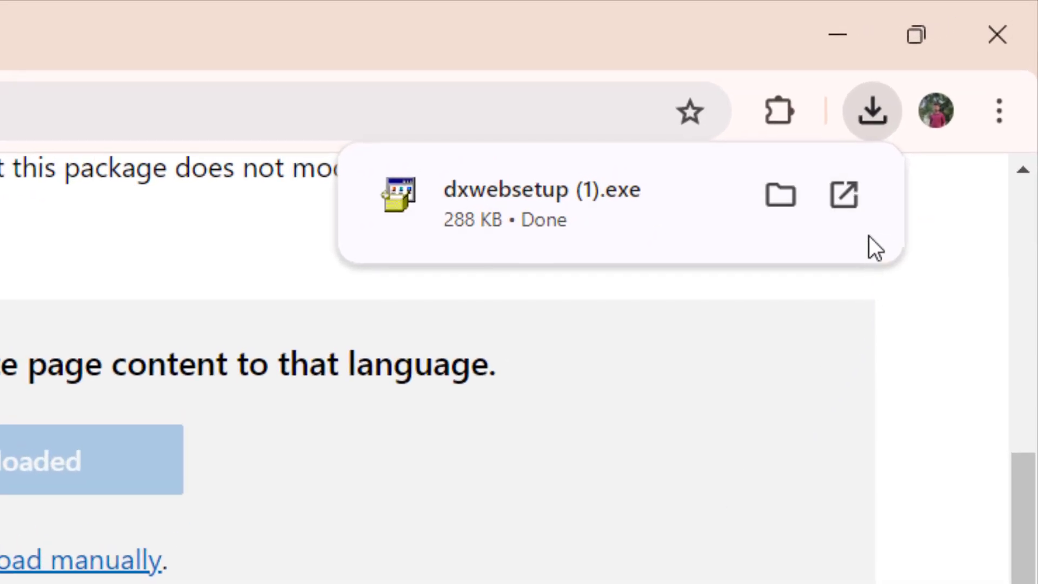
left_click(849, 195)
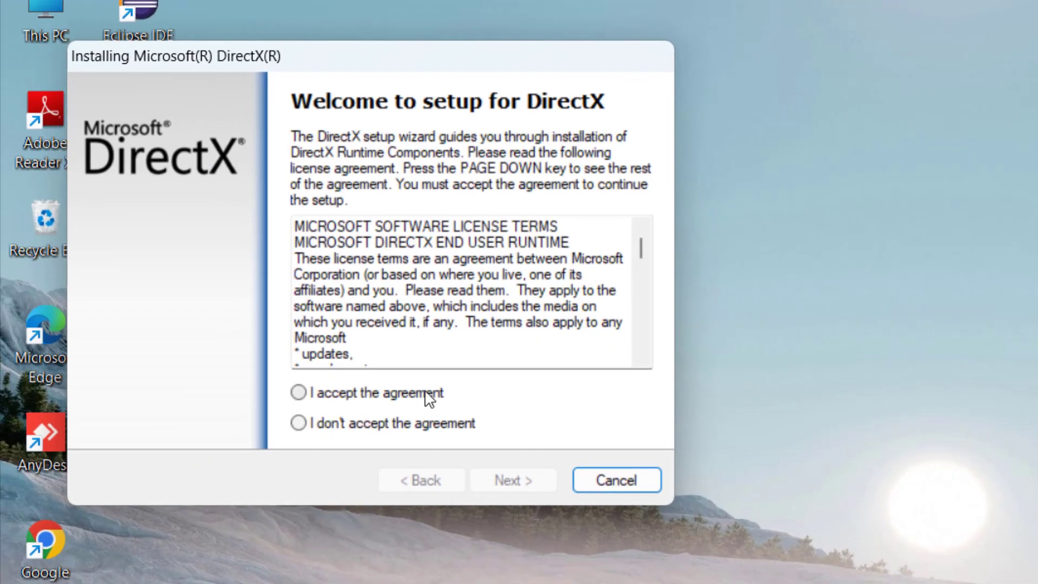
- Accept the DirectX license agreement and go through the setup wizard until it finishes
left_click(301, 393)
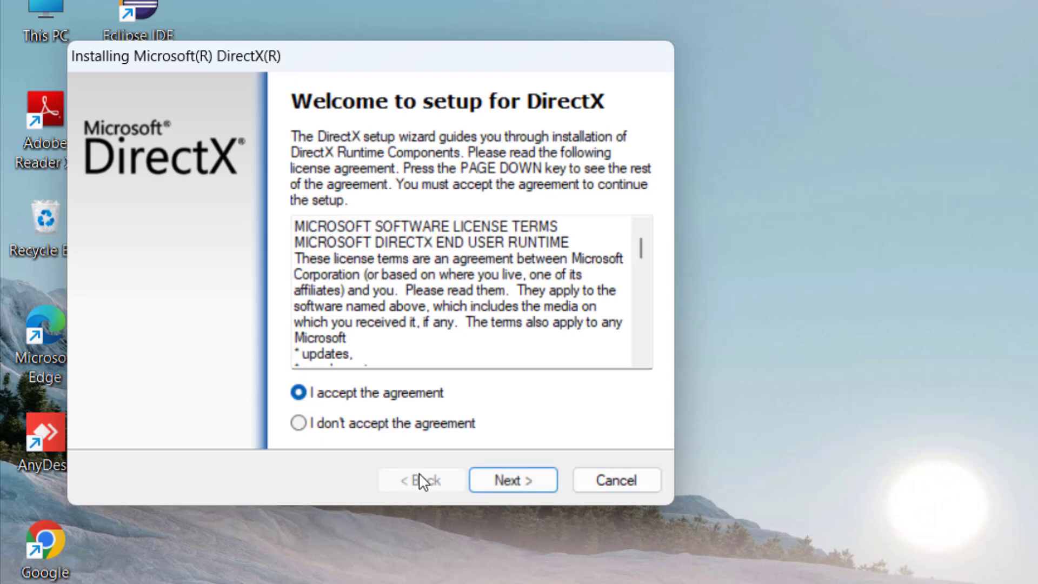
left_click(515, 482)
left_click(513, 487)
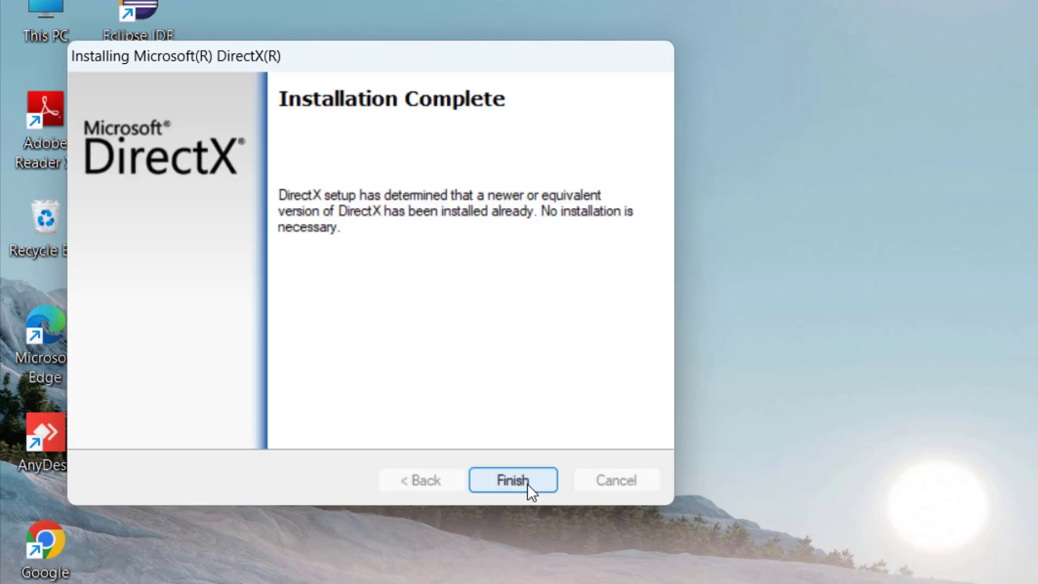
left_click(527, 483)
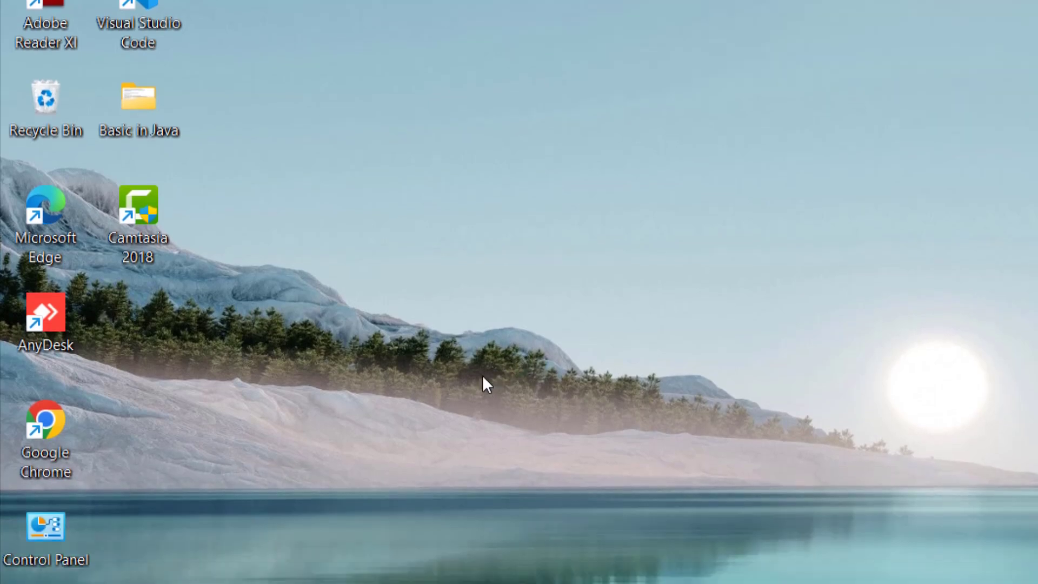
- Search Windows for Device Manager, open it, and expand the Display adapters category
left_click(93, 555)
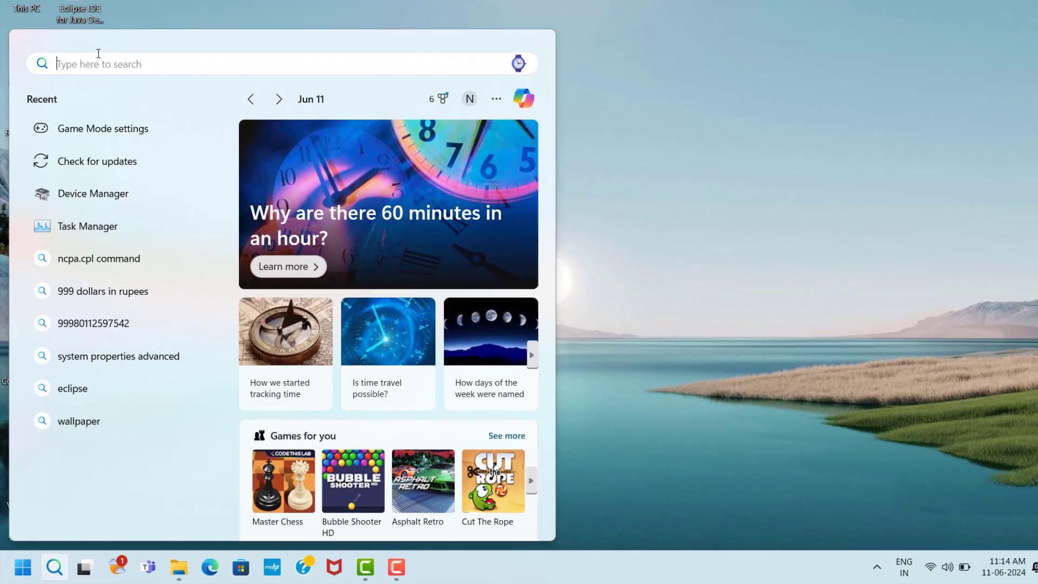
type("dev")
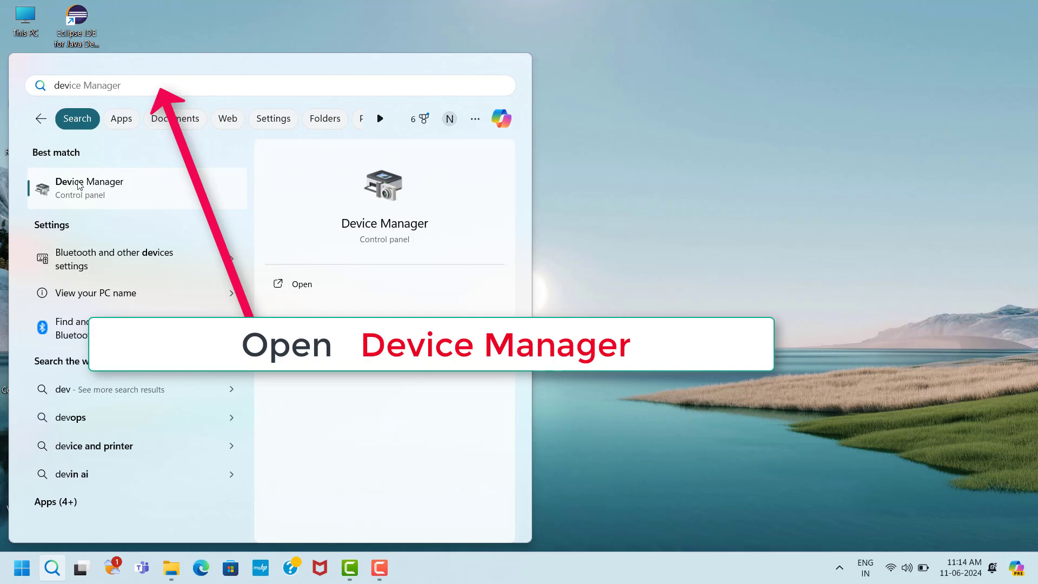
left_click(128, 196)
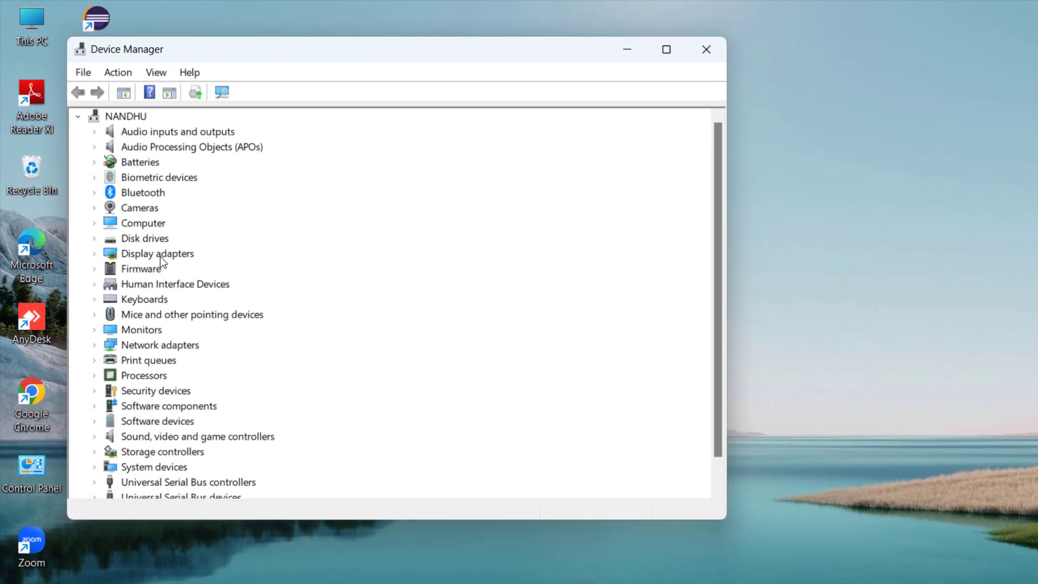
left_click(89, 202)
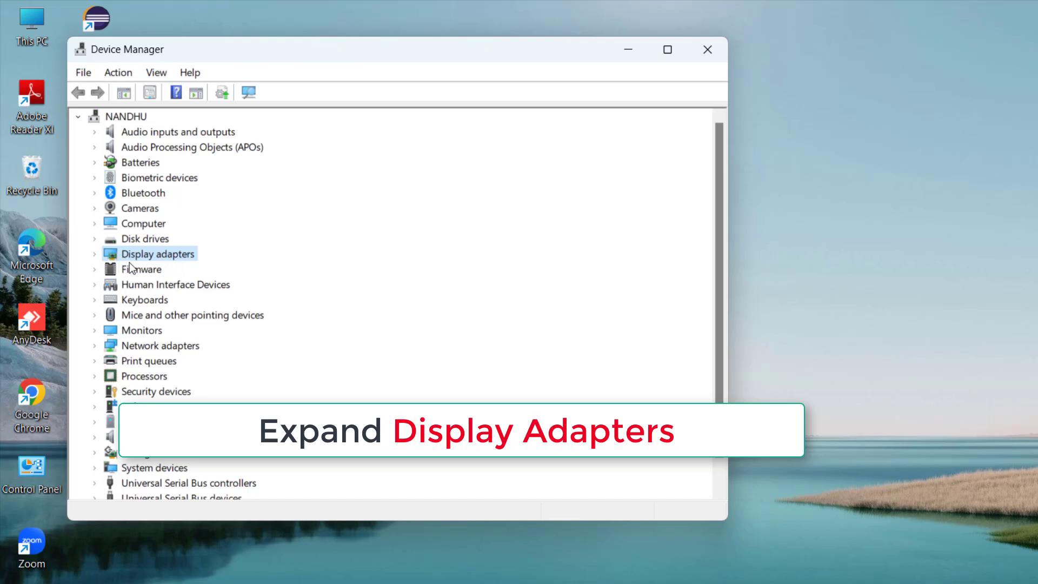
left_click(94, 254)
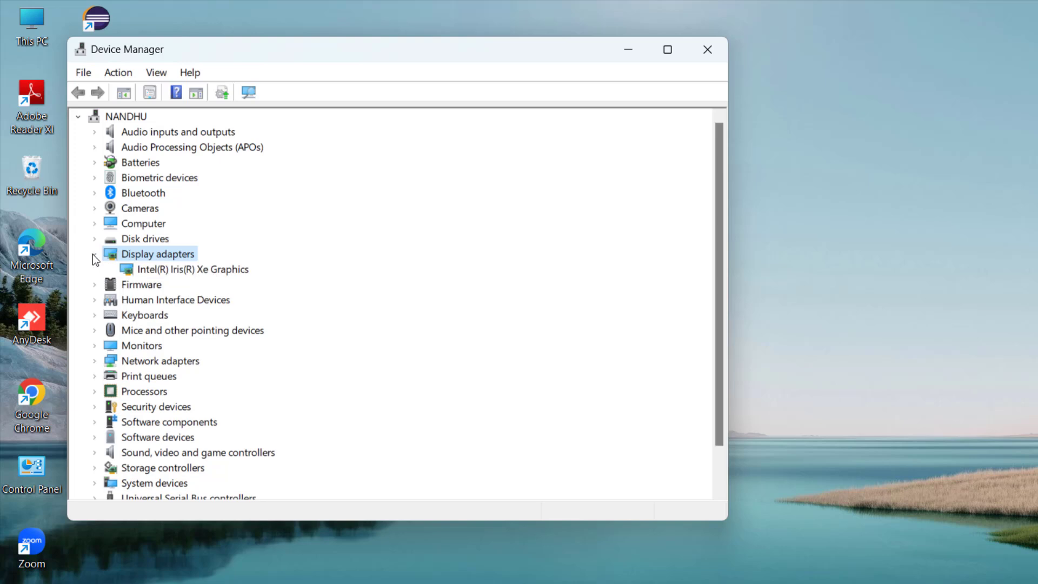
- Update the Intel(R) Iris(R) Xe Graphics driver manually, installing the Intel(R) Iris(R) Xe Graphics model from the list of available drivers on the computer
left_click(169, 273)
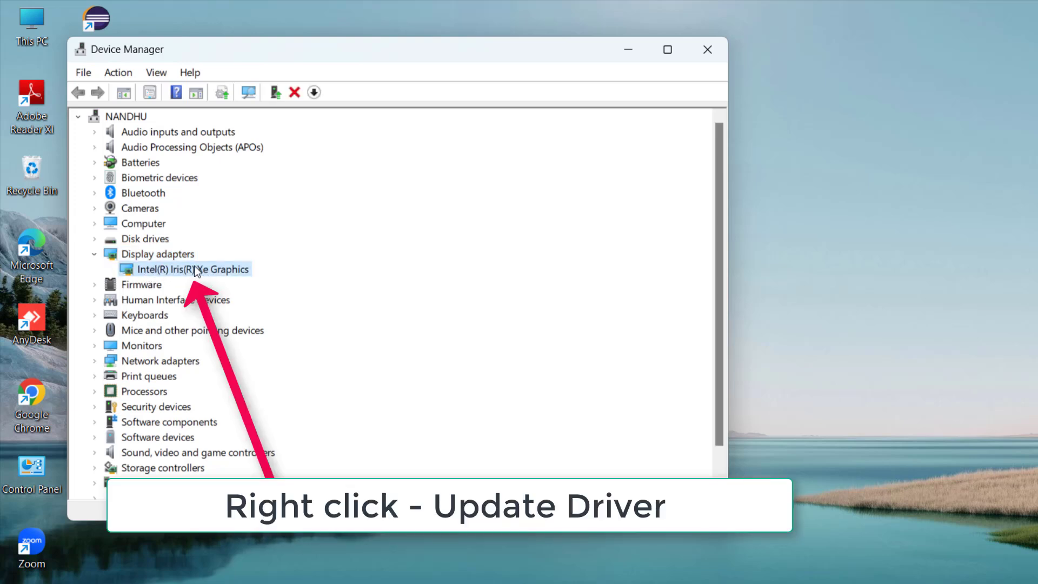
right_click(216, 274)
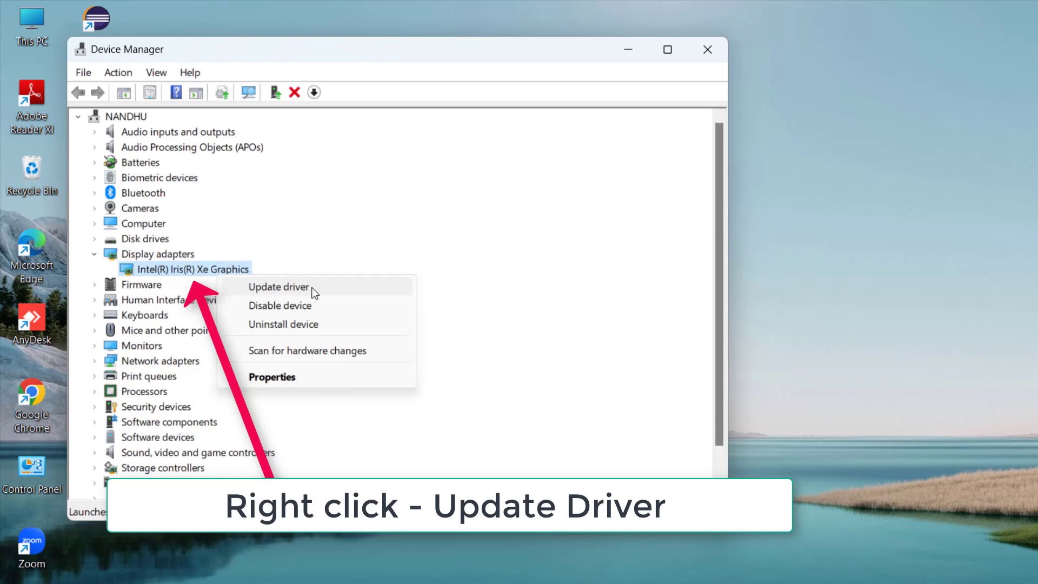
left_click(292, 290)
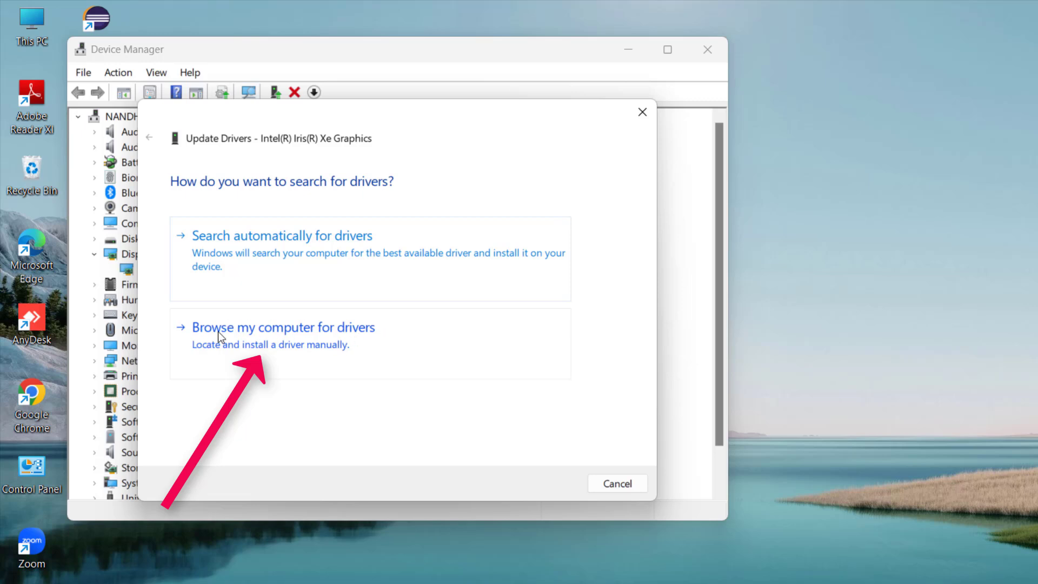
left_click(327, 336)
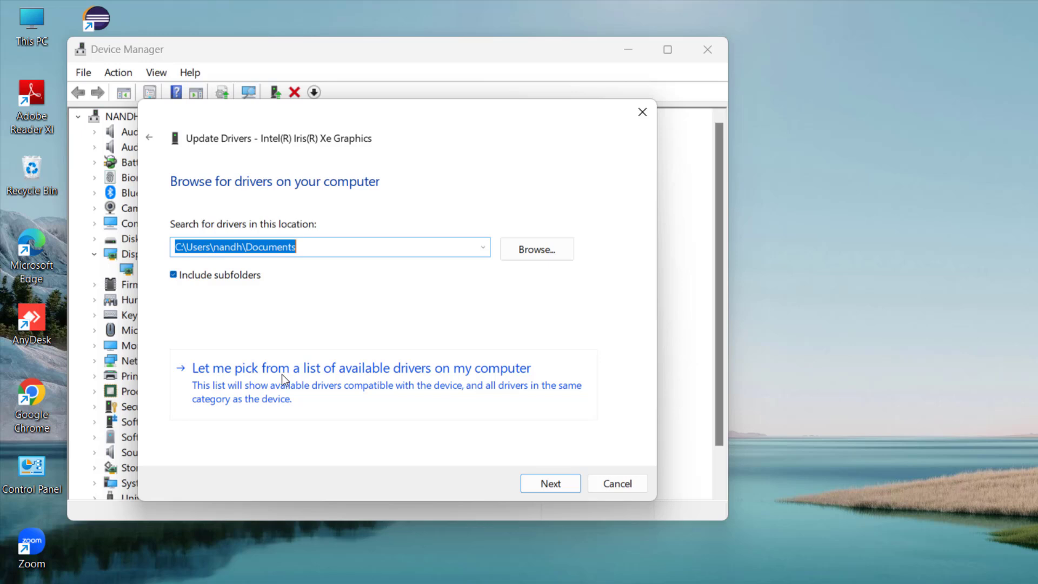
left_click(416, 374)
left_click(212, 332)
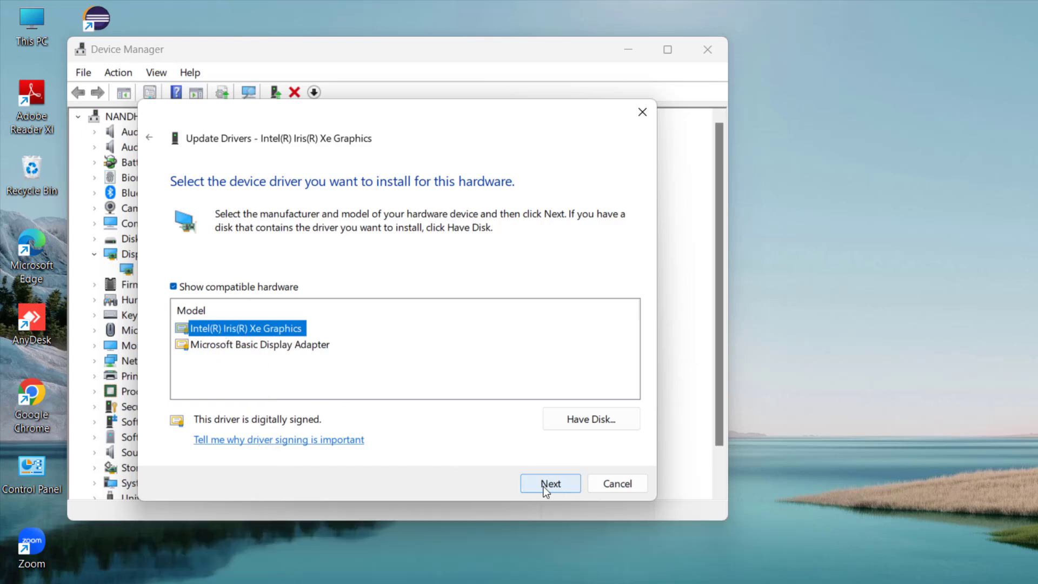
left_click(556, 483)
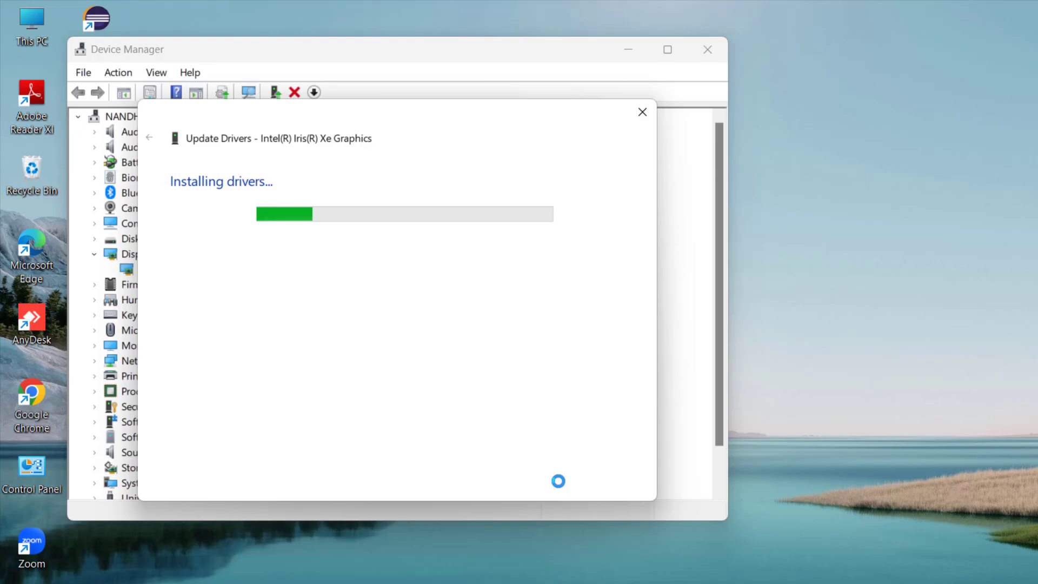